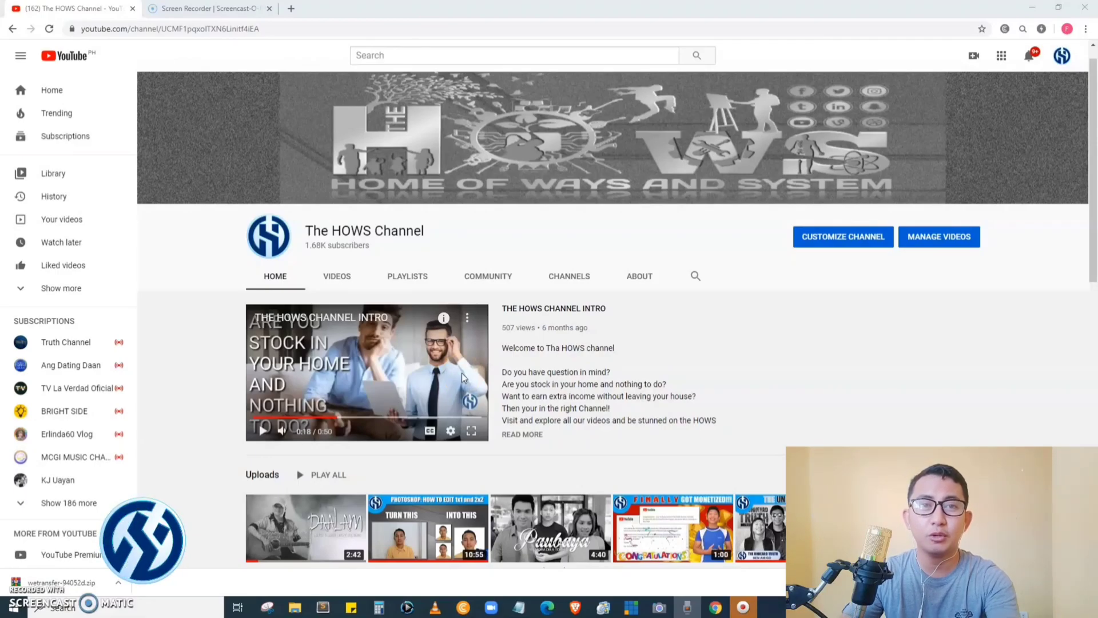
# Step: Open a new Chrome tab and go to wetransfer.com
pyautogui.click(51, 91)
pyautogui.click(291, 8)
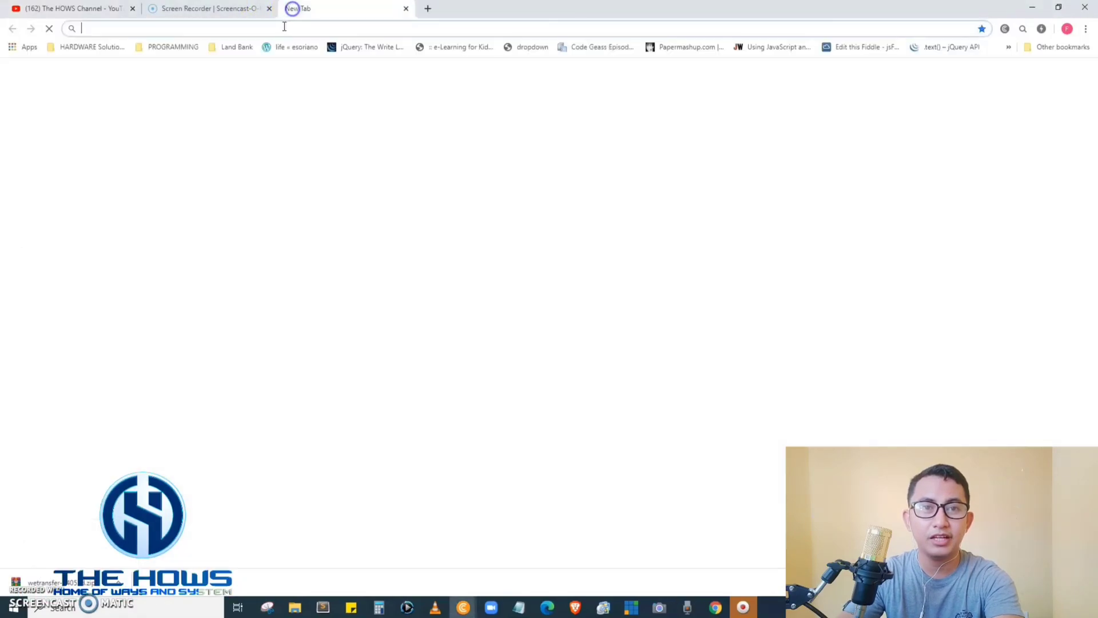
pyautogui.write('wetran')
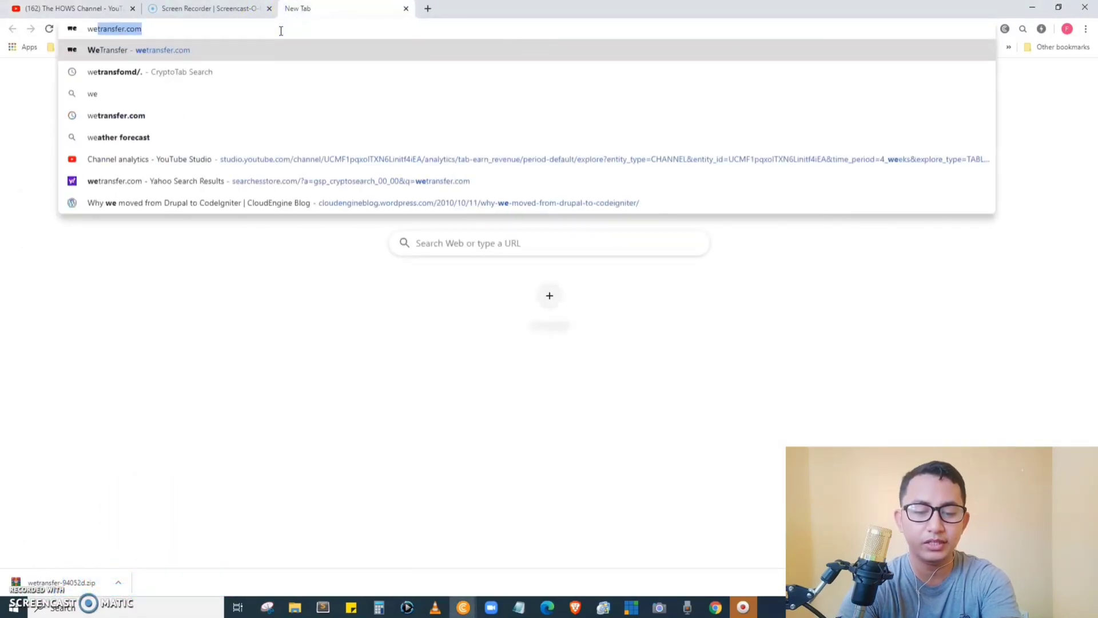
pyautogui.write('sfer')
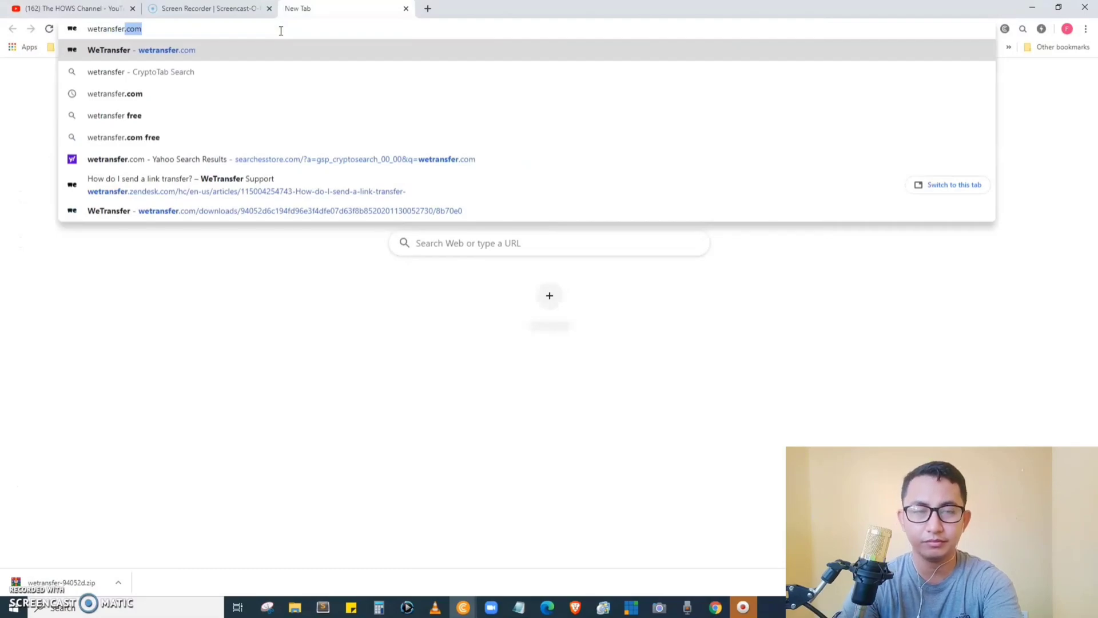
pyautogui.press('Return')
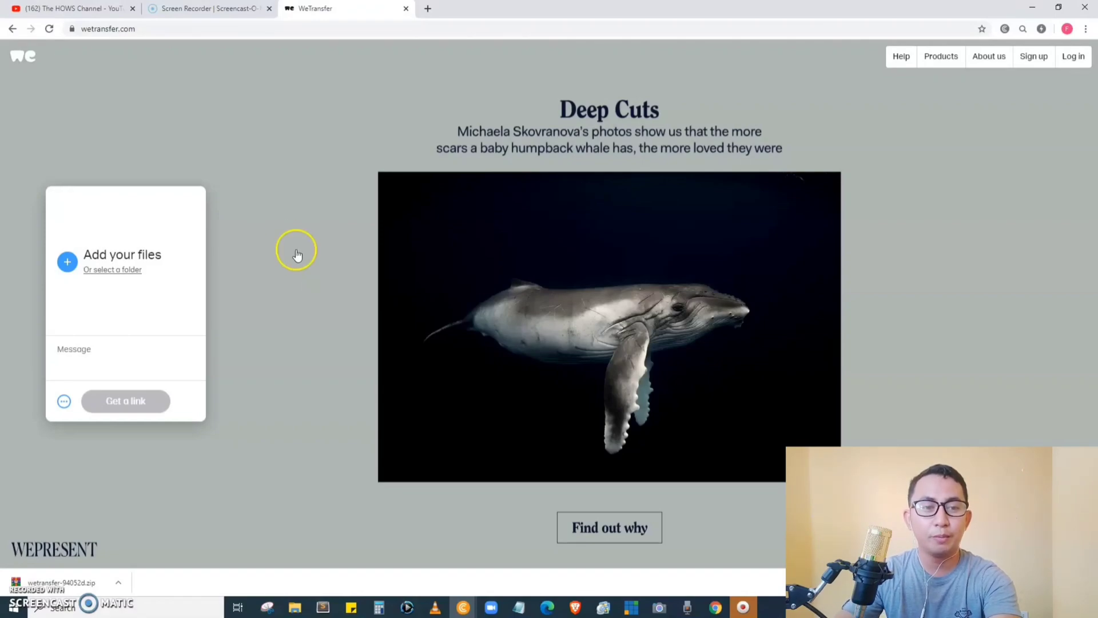
# Step: Keep Get transfer link as the sharing option and bring up Desktop folder '1' in File Explorer
pyautogui.click(64, 405)
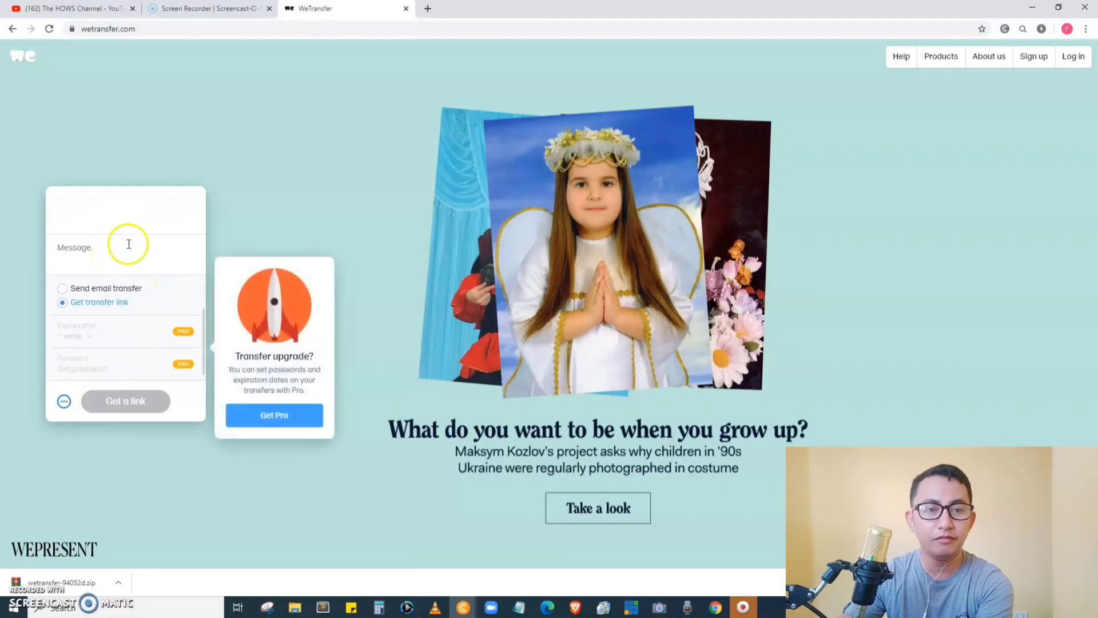
pyautogui.click(295, 608)
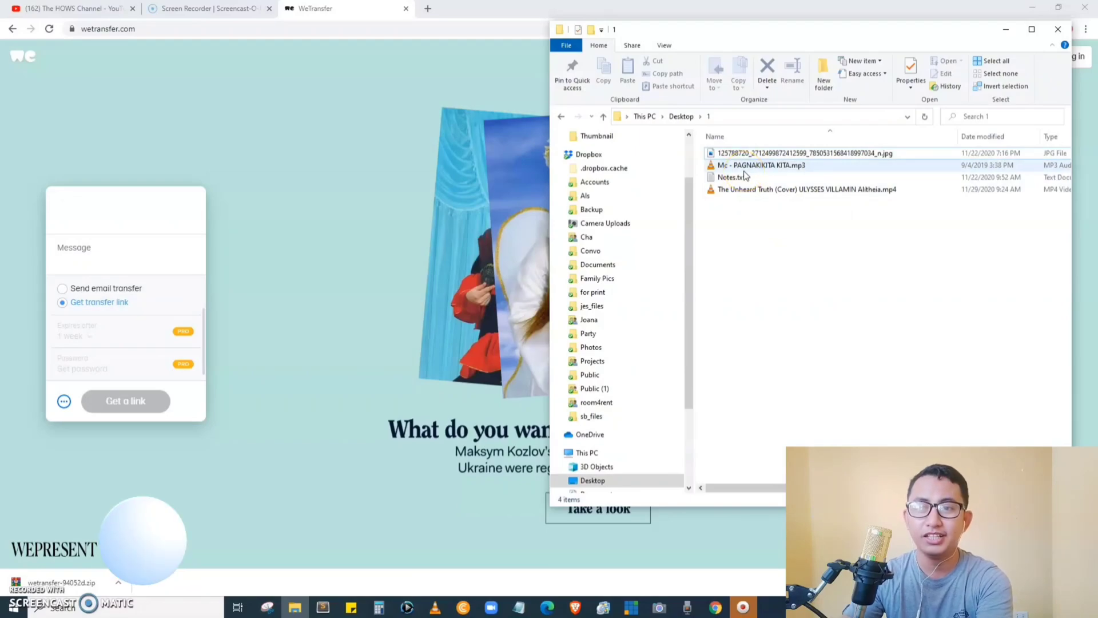
# Step: Select the four files in folder '1' and drop them onto the WeTransfer upload, leaving 2.0 GB
pyautogui.click(748, 190)
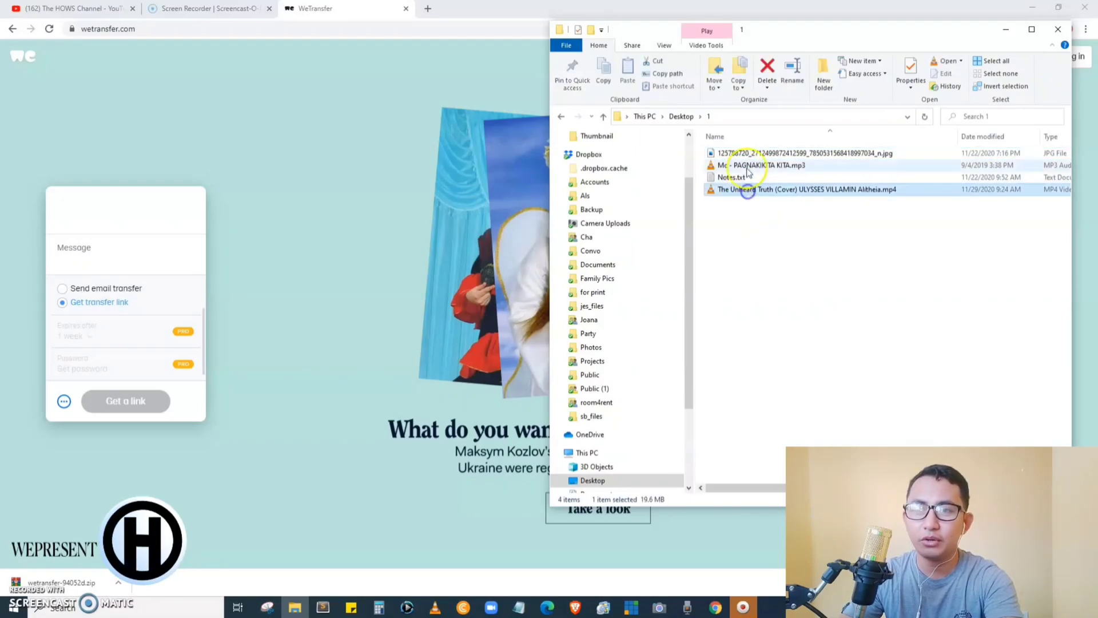
pyautogui.moveTo(716, 150); pyautogui.dragTo(763, 249)
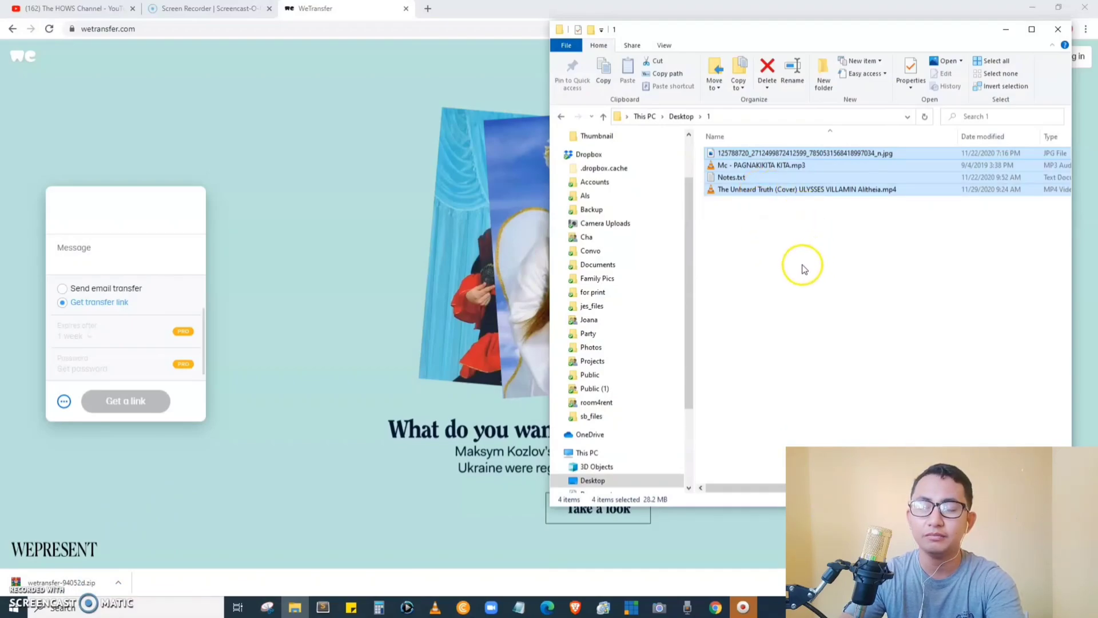
pyautogui.moveTo(775, 155); pyautogui.dragTo(111, 303)
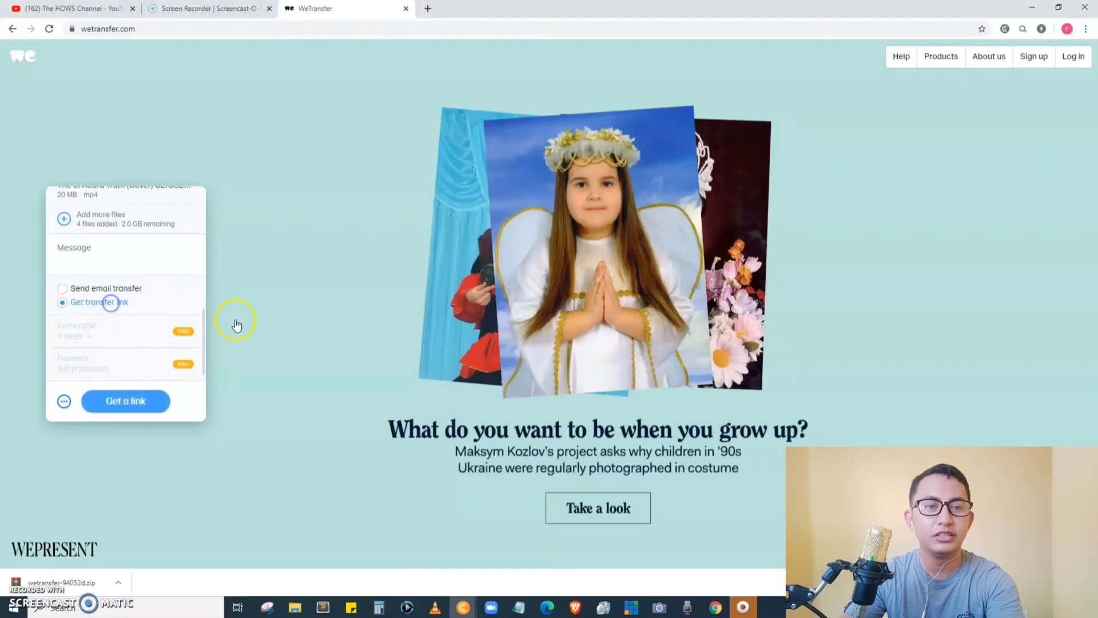
# Step: Enter the transfer message 'very important donwload it immediately'
pyautogui.scroll(2, 143, 283)
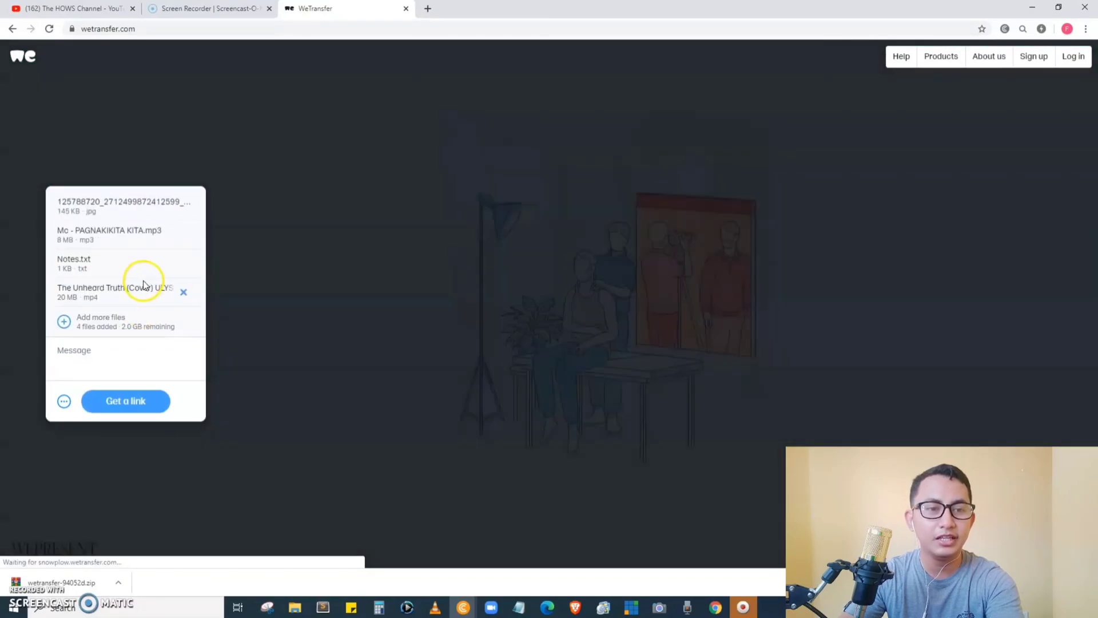
pyautogui.click(109, 360)
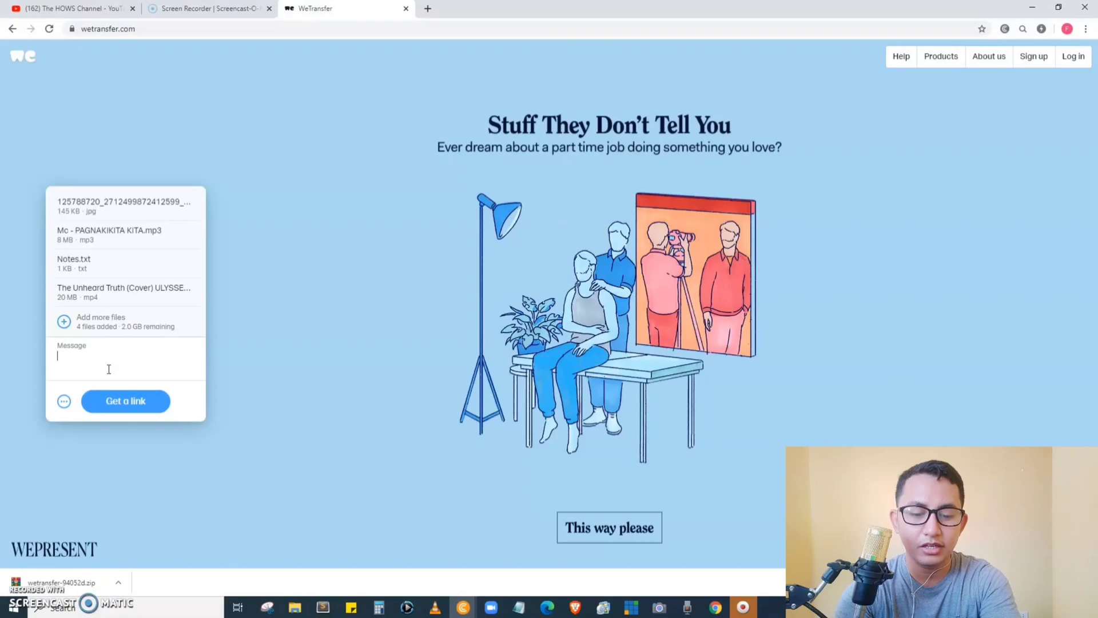
pyautogui.write('very')
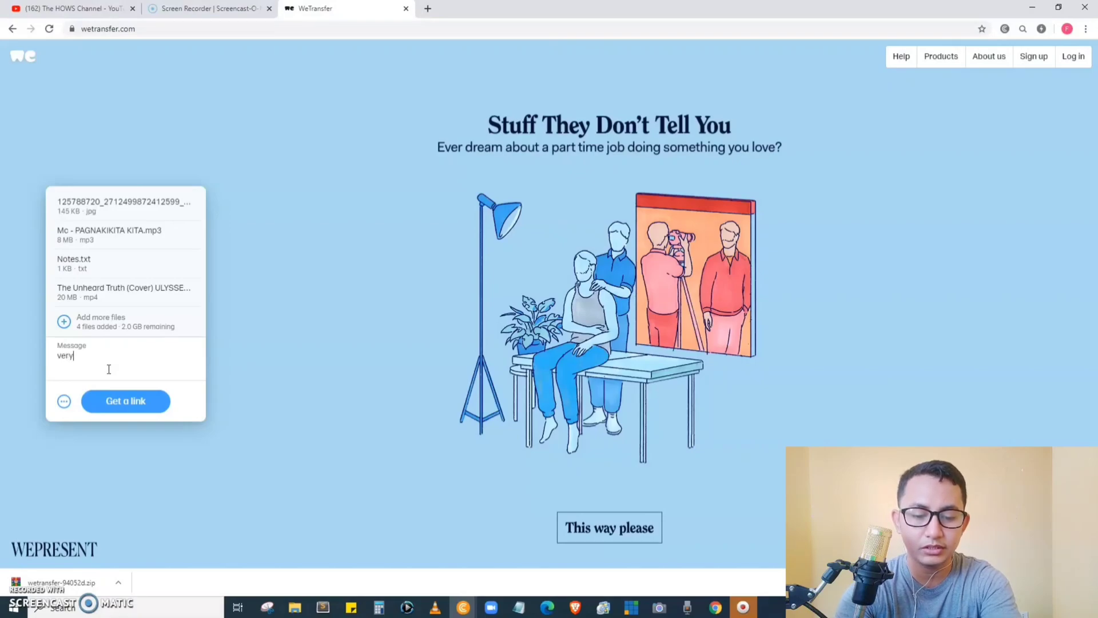
pyautogui.write(' importa')
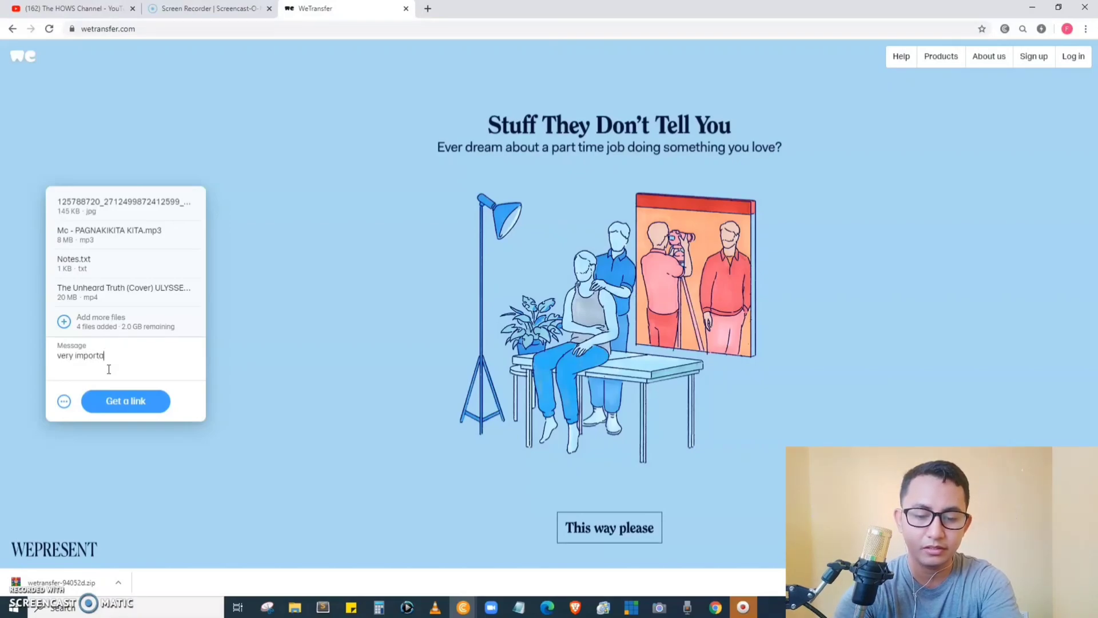
pyautogui.write('nt donwlo')
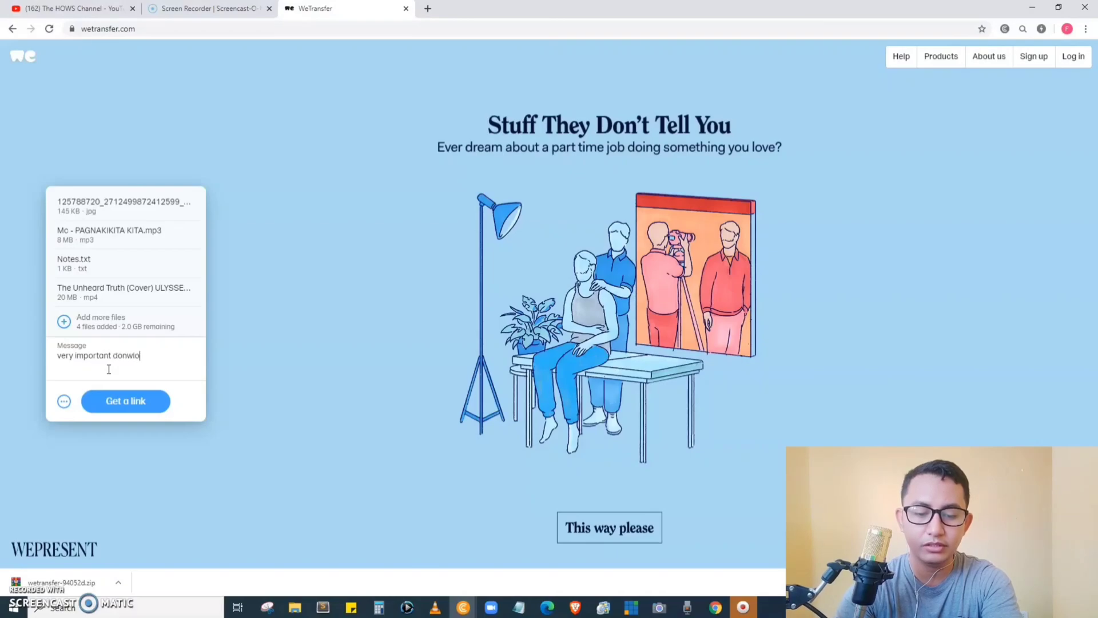
pyautogui.write('ad it imm')
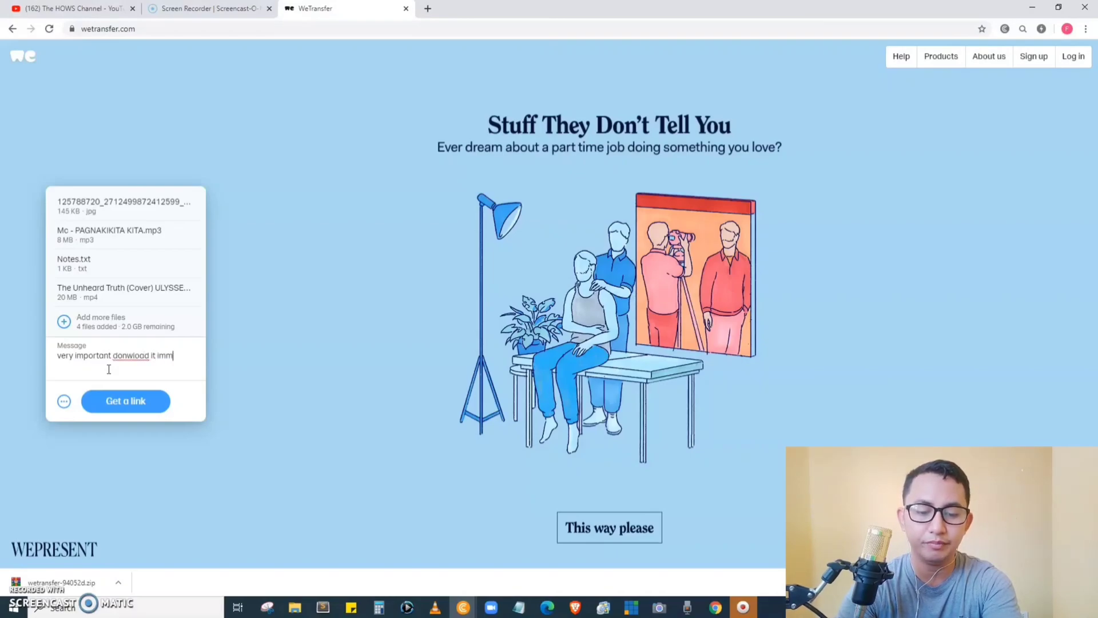
pyautogui.write('ediately')
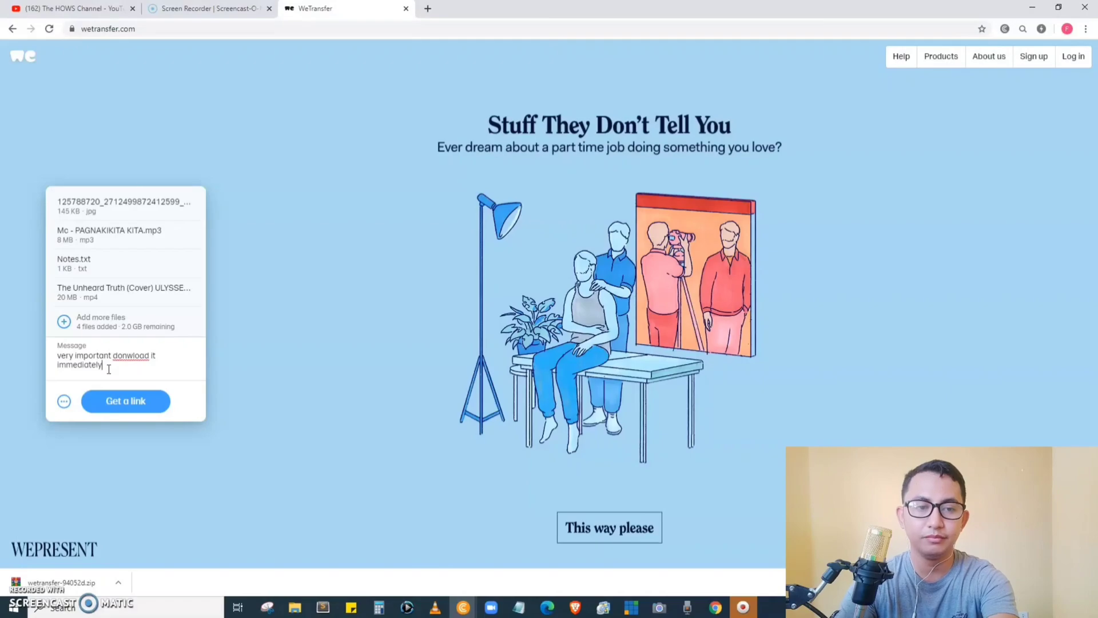
pyautogui.click(131, 378)
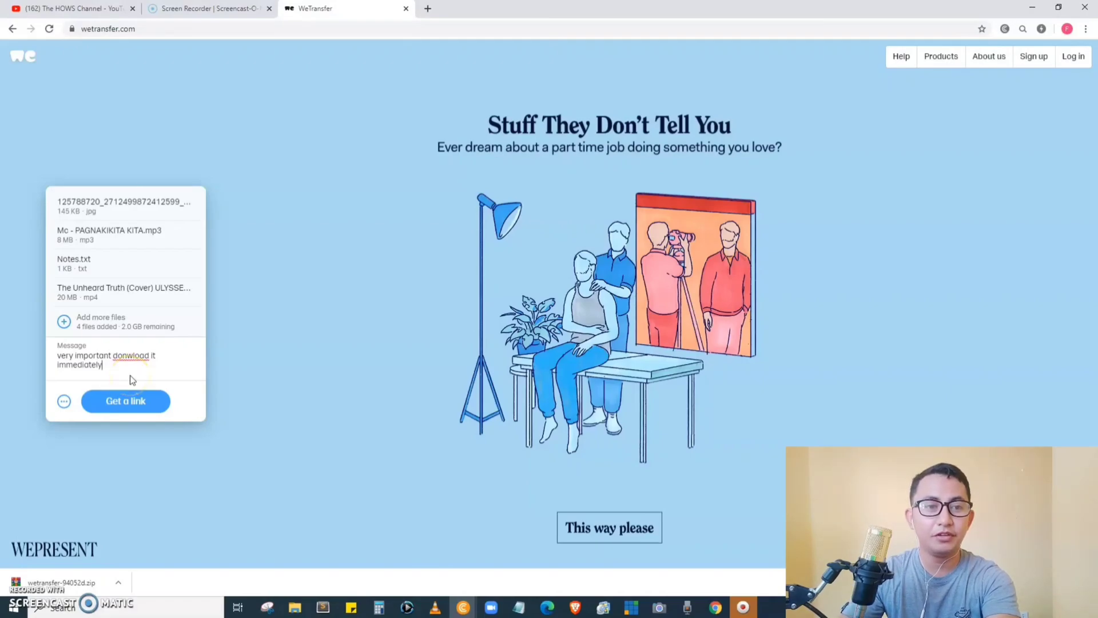
# Step: Upload the 28.3 MB transfer and view its link and one-week expiry in the details
pyautogui.click(119, 413)
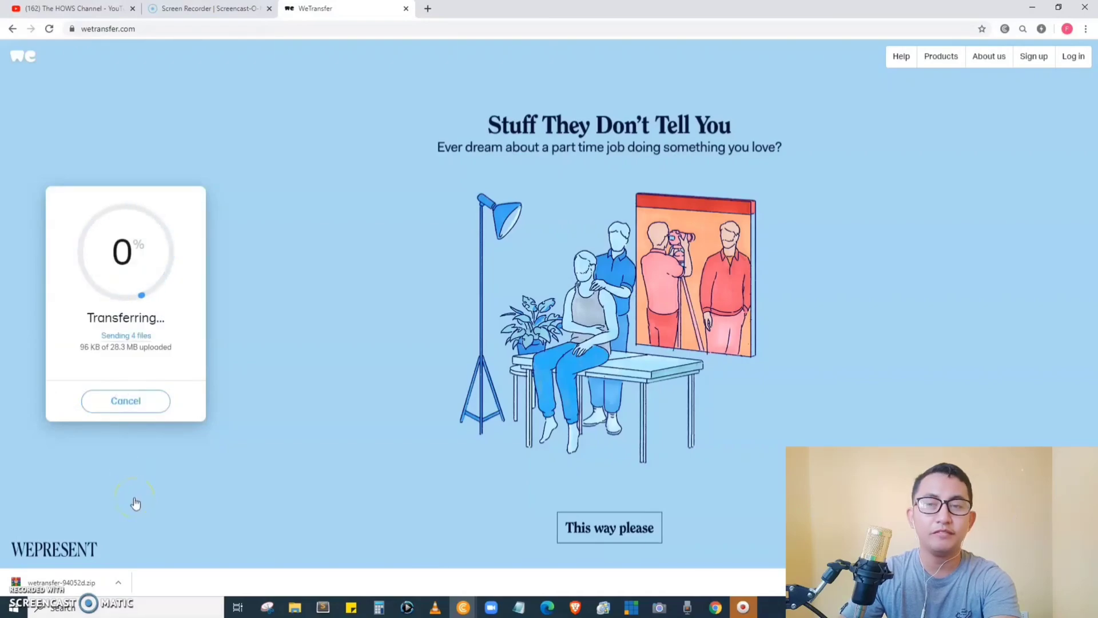
pyautogui.click(83, 508)
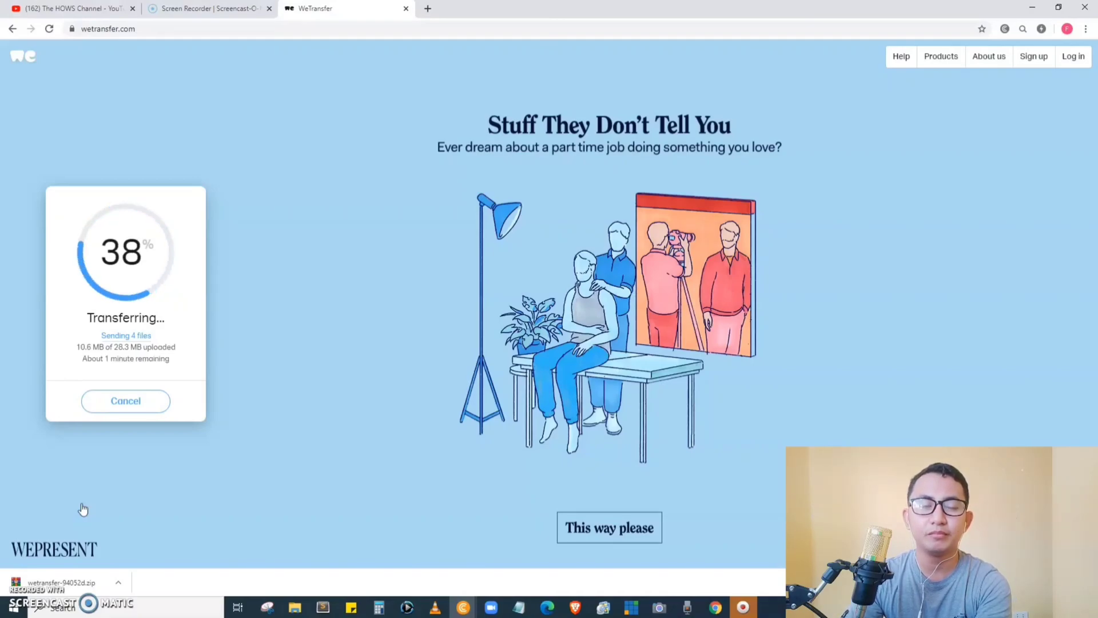
pyautogui.click(68, 501)
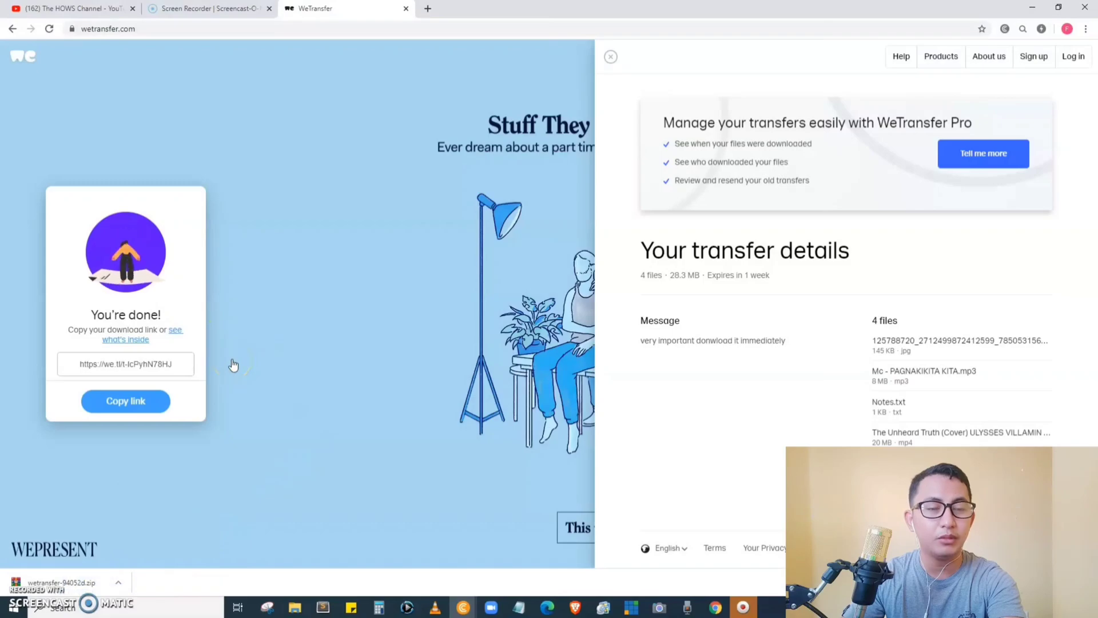
# Step: Close the transfer details panel and copy the transfer's download link
pyautogui.click(164, 417)
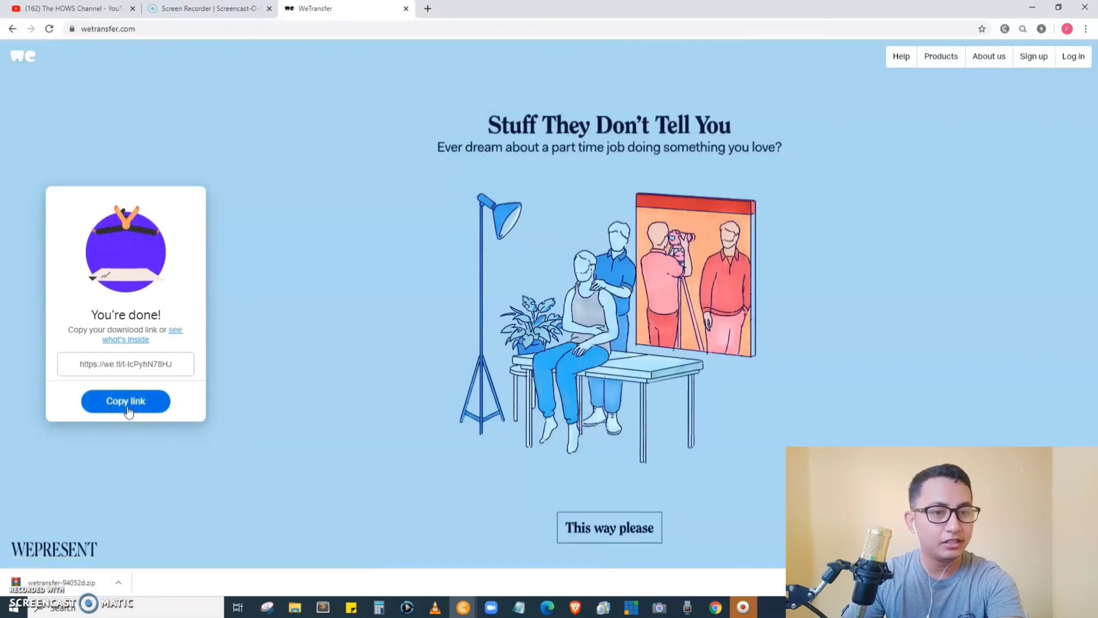
pyautogui.click(128, 411)
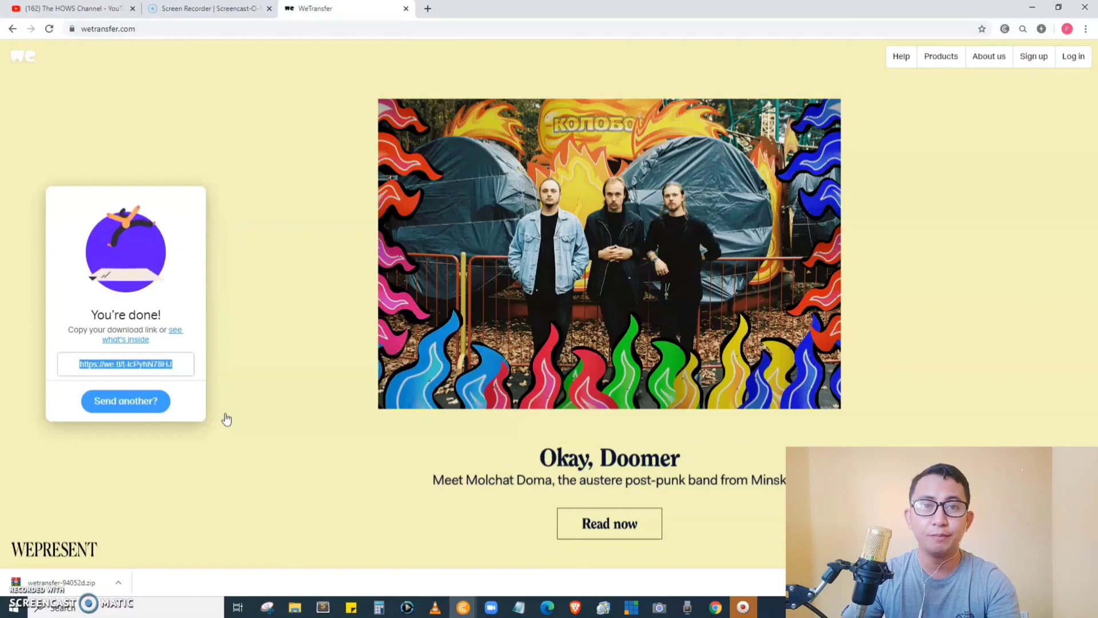
pyautogui.click(291, 72)
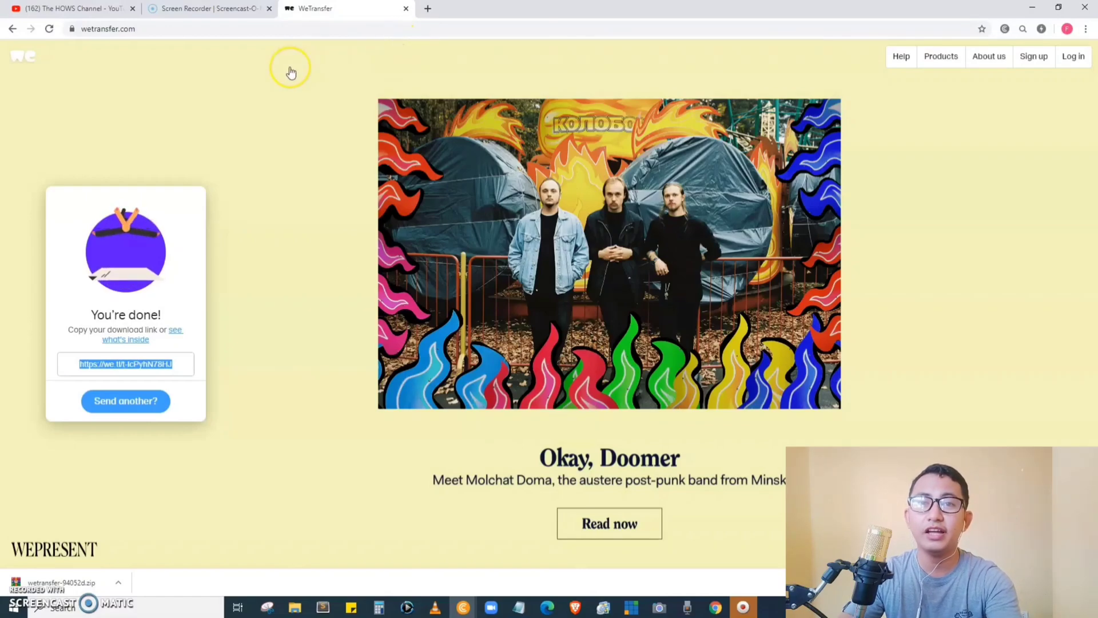
# Step: Load the copied link in a new tab to reach the 4-file, 28 MB download page
pyautogui.click(428, 8)
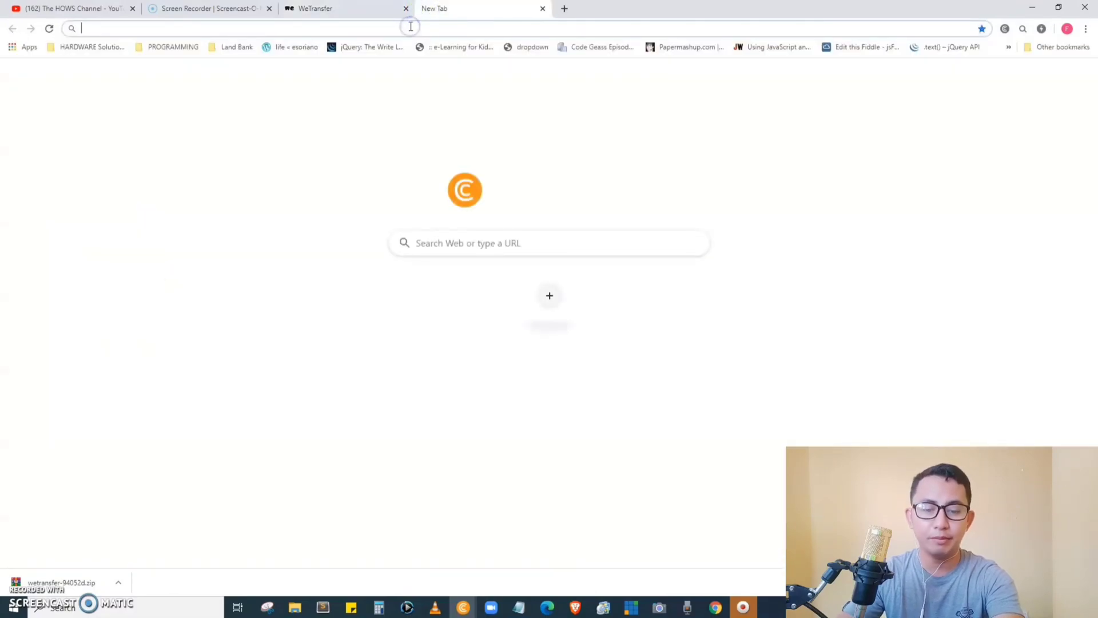
pyautogui.hotkey('ctrl', 'v')
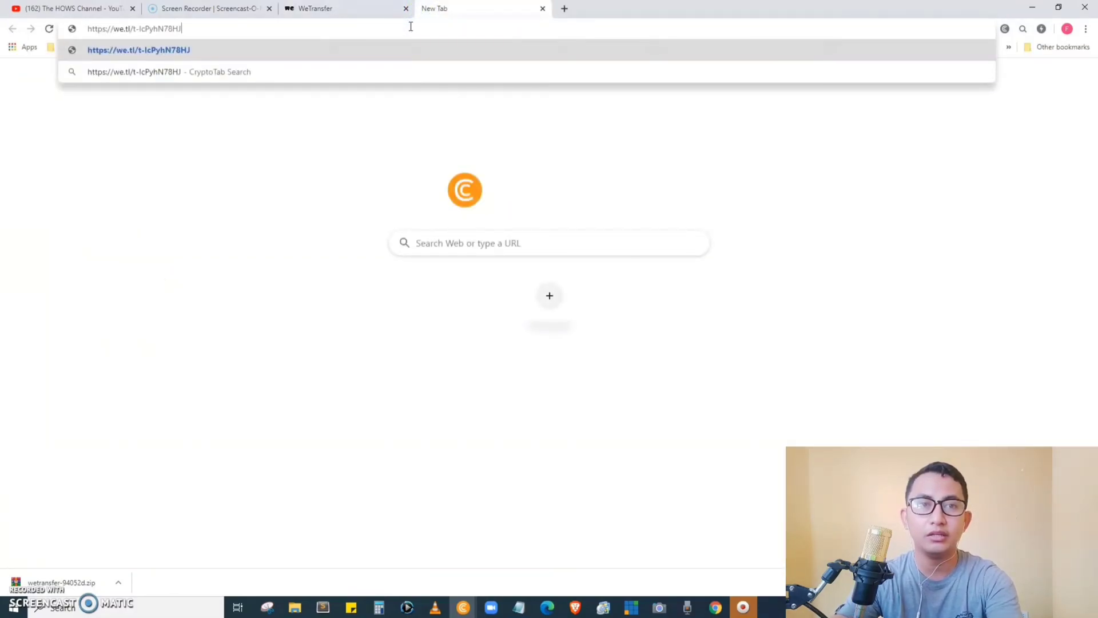
pyautogui.press('Return')
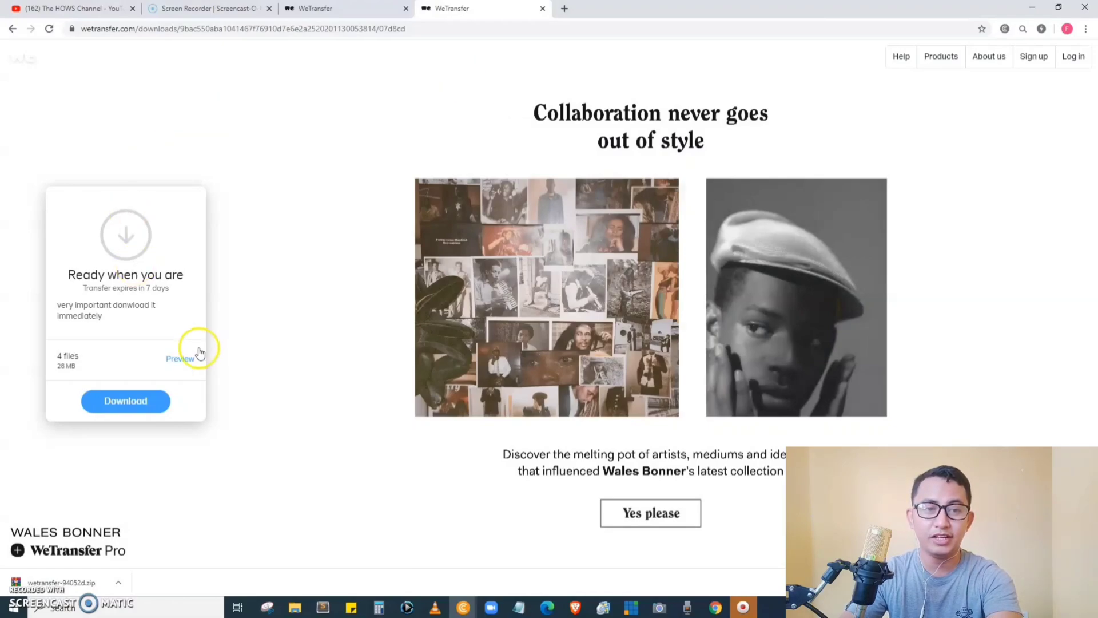
# Step: Download the transfer as a zip and show it in the Downloads folder
pyautogui.click(126, 402)
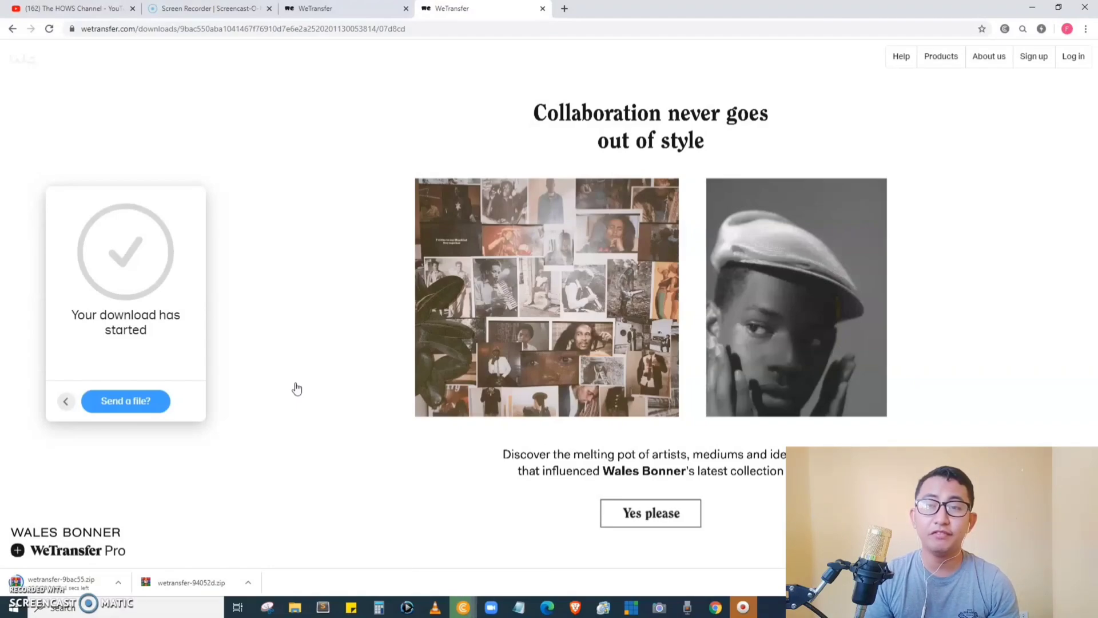
pyautogui.click(118, 583)
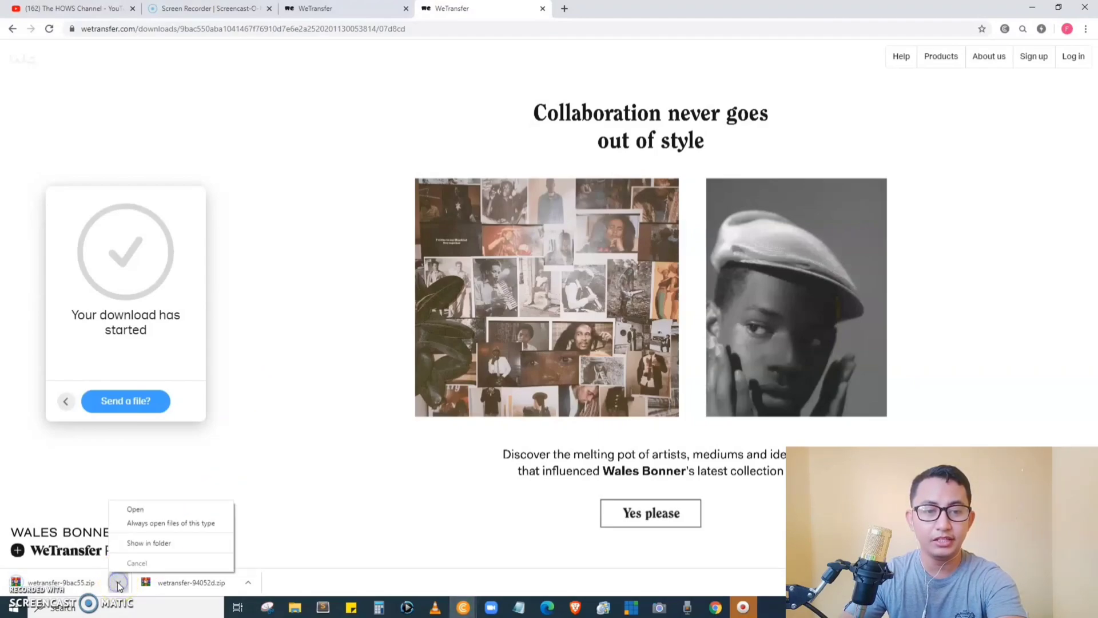
pyautogui.click(149, 545)
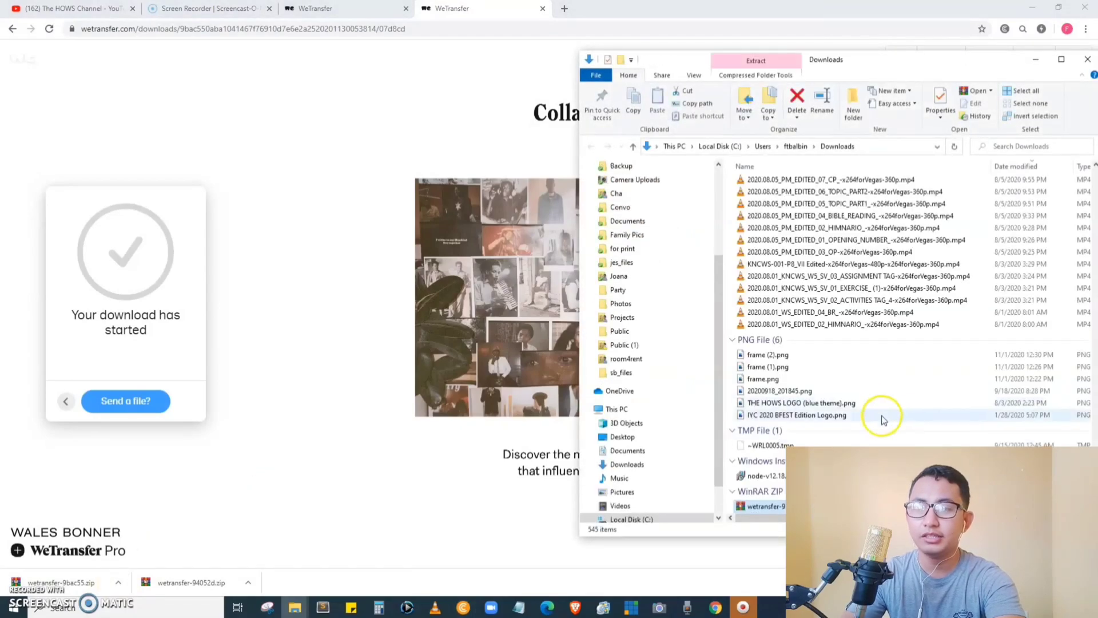
# Step: Extract the zip to wetransfer-9bac55, open that folder, and widen the Name column
pyautogui.rightClick(787, 506)
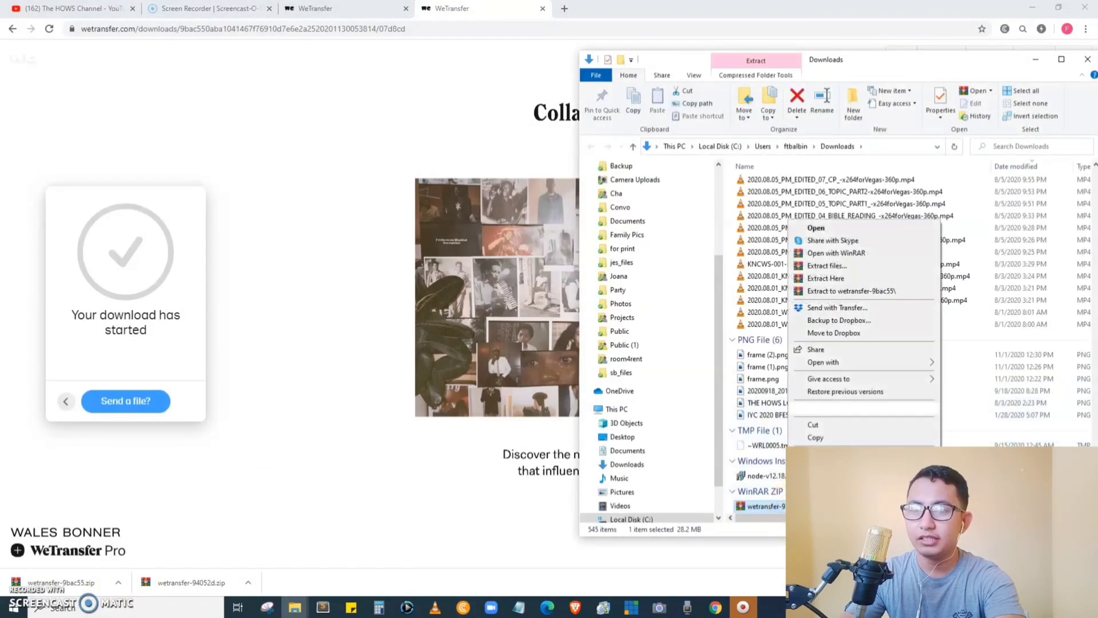
pyautogui.click(868, 292)
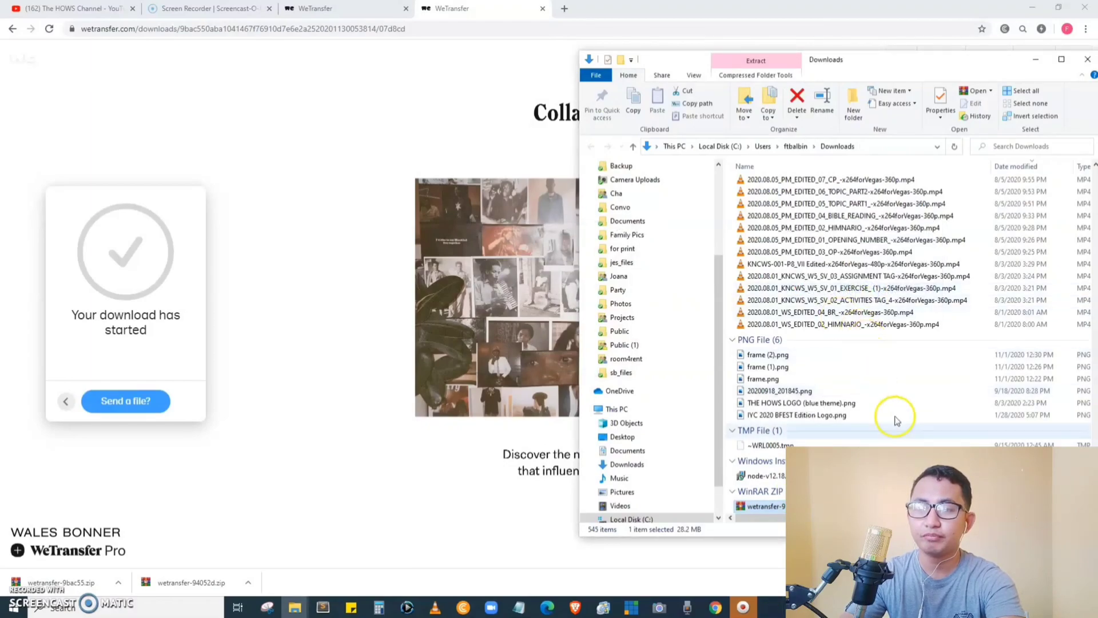
pyautogui.scroll(10, 874, 383)
pyautogui.scroll(15, 902, 436)
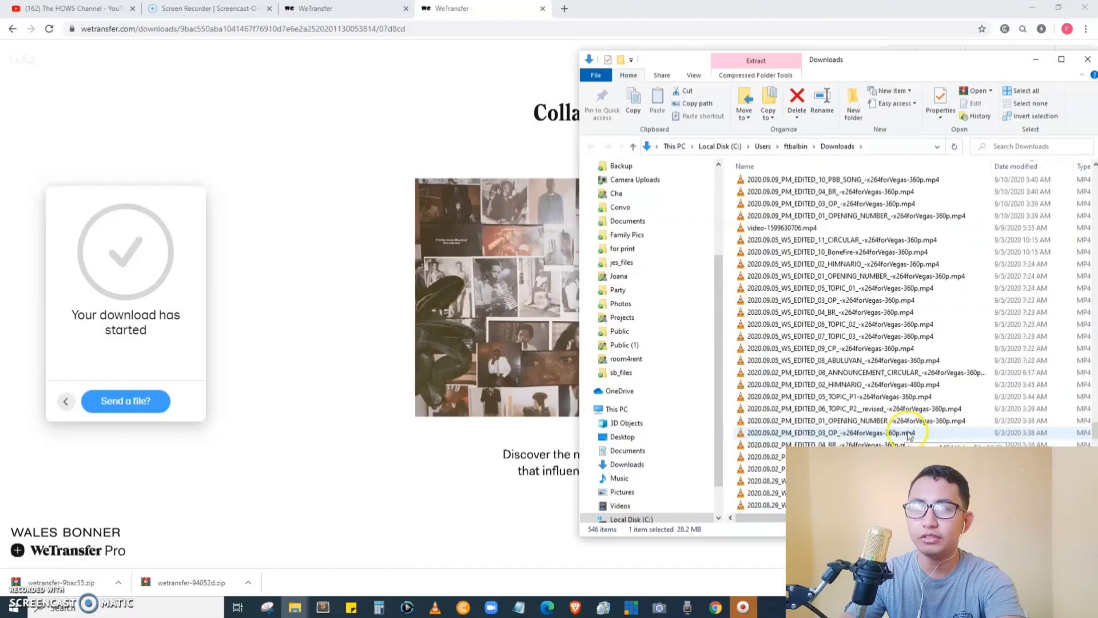
pyautogui.scroll(10, 910, 435)
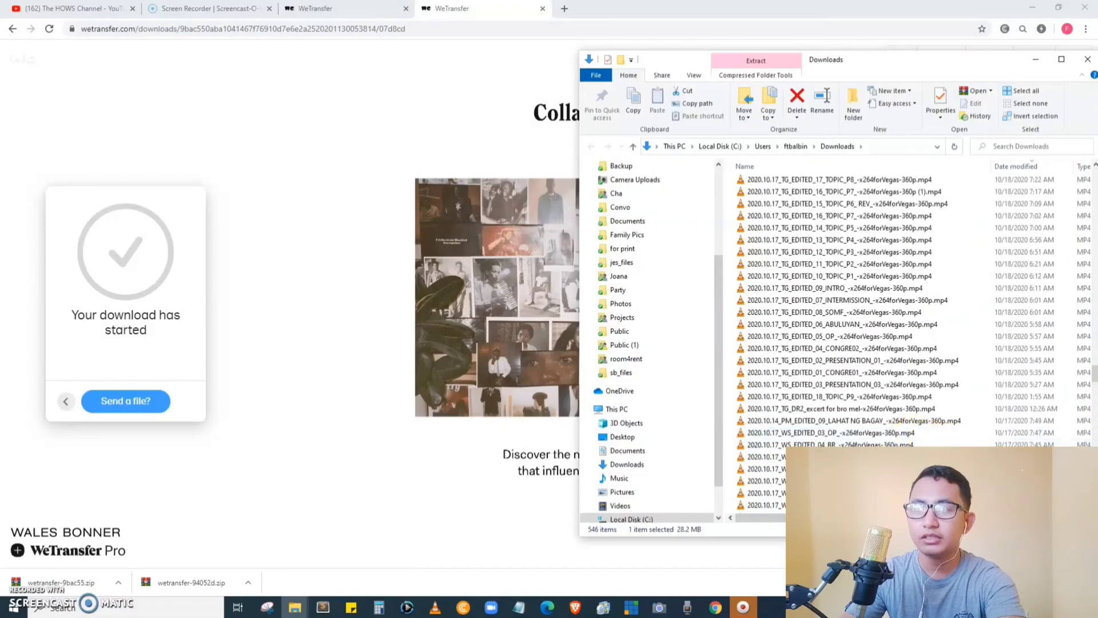
pyautogui.scroll(20, 1085, 372)
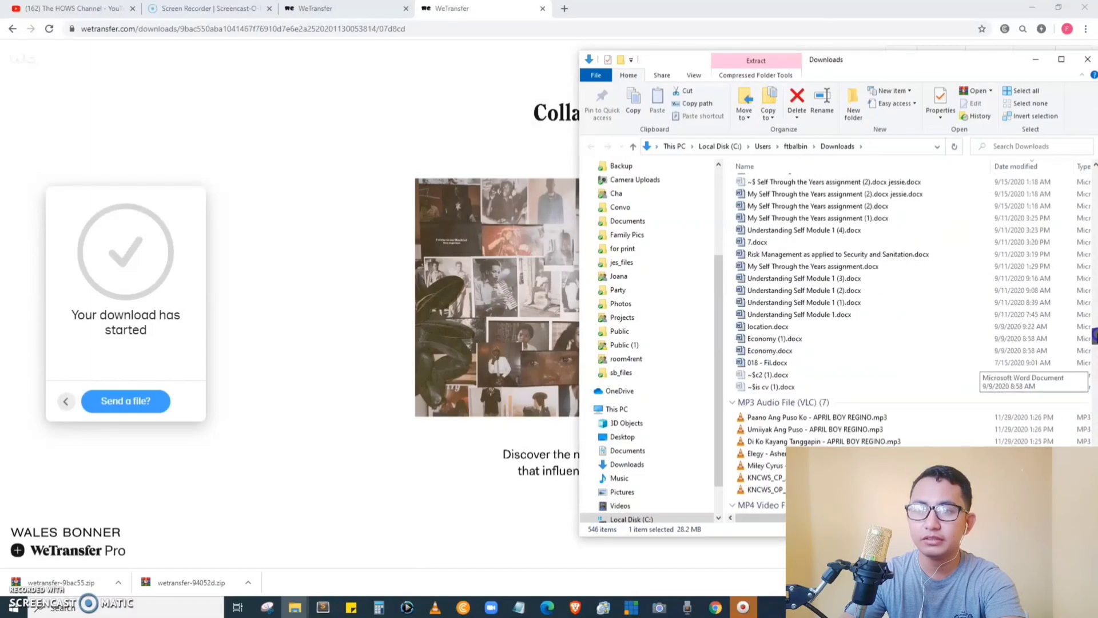
pyautogui.scroll(15, 909, 344)
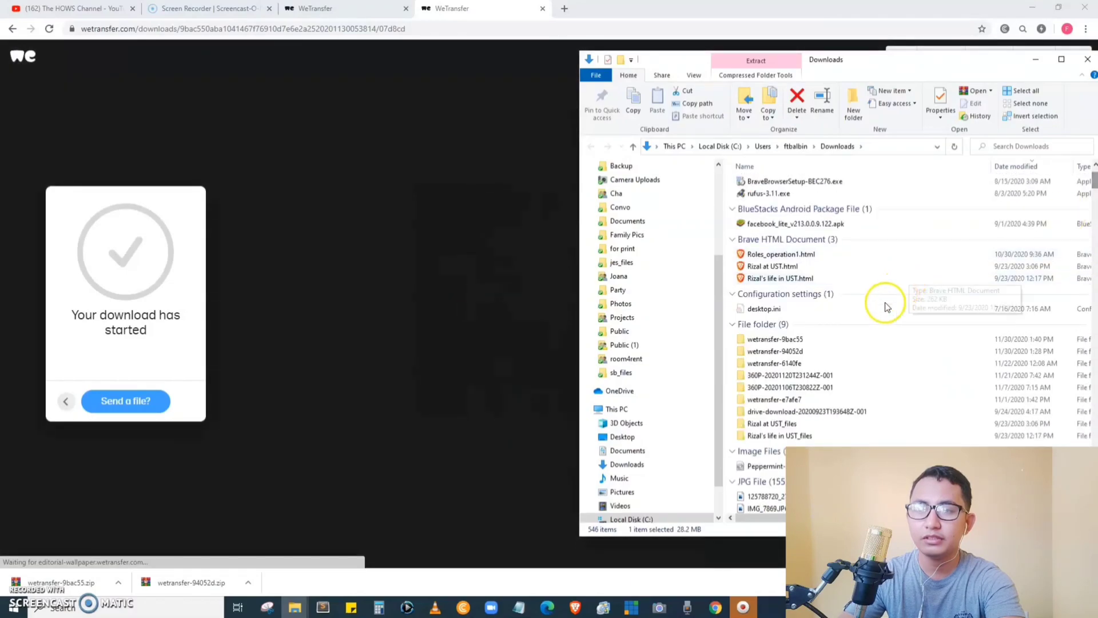
pyautogui.doubleClick(778, 339)
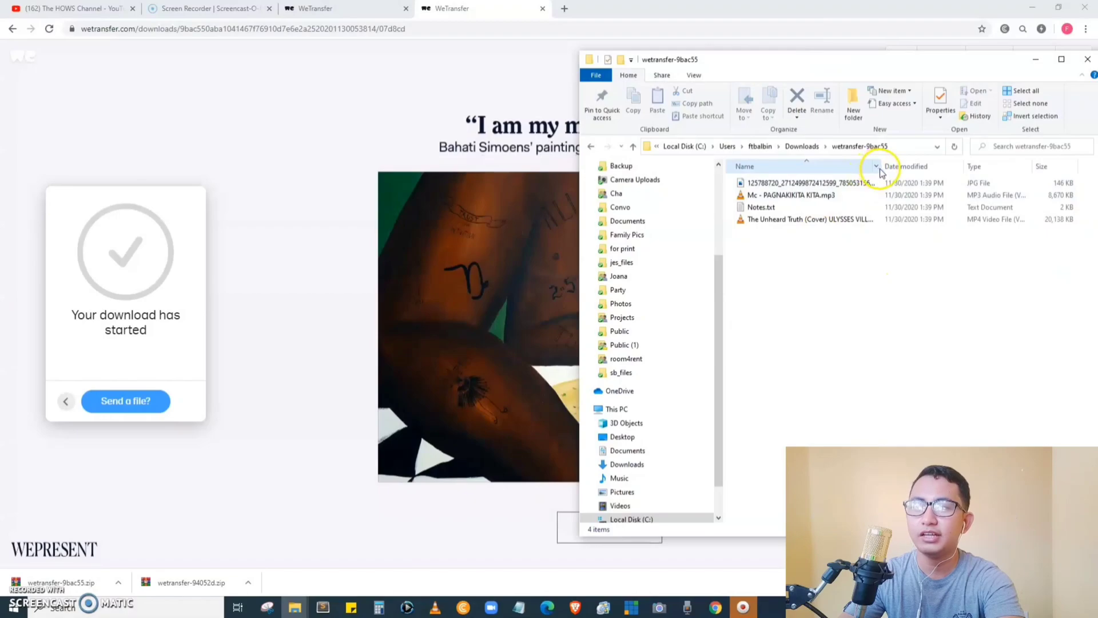
pyautogui.moveTo(881, 168); pyautogui.dragTo(991, 169)
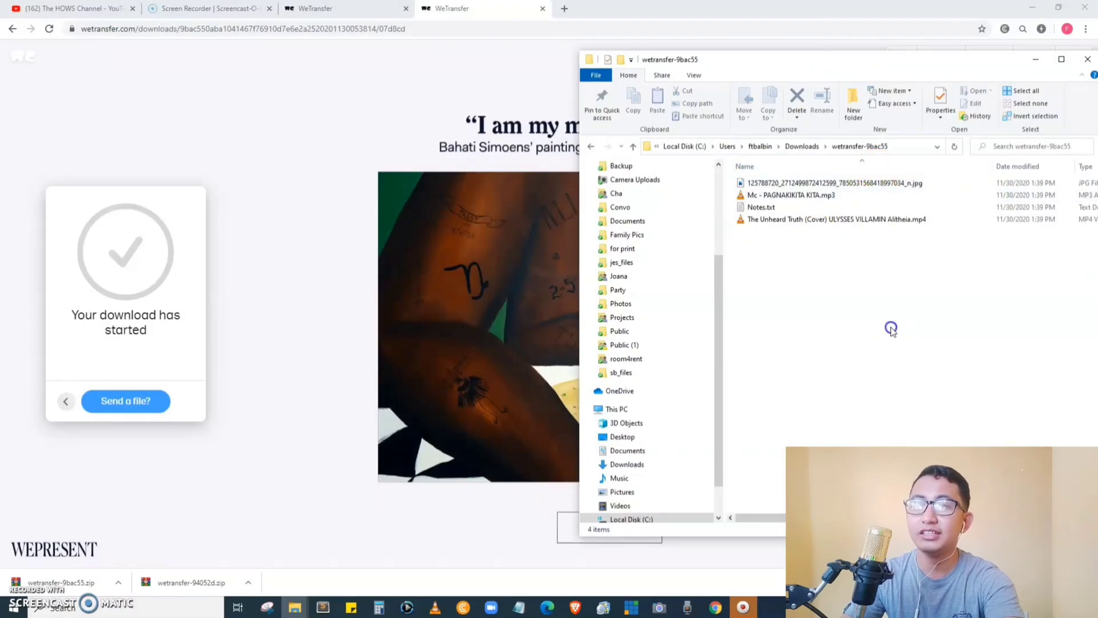